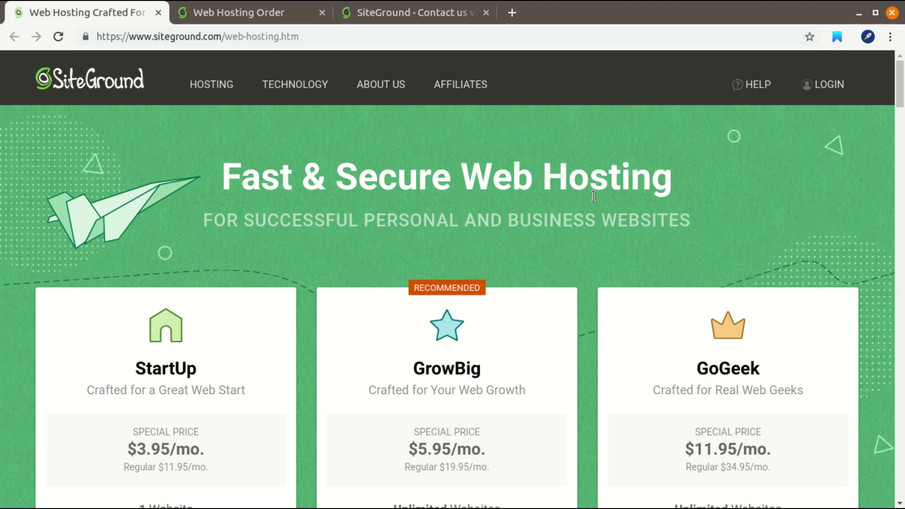
# Step: Switch to the Web Hosting Order tab and scroll down to Payment Information
pyautogui.scroll(-3, 593, 196)
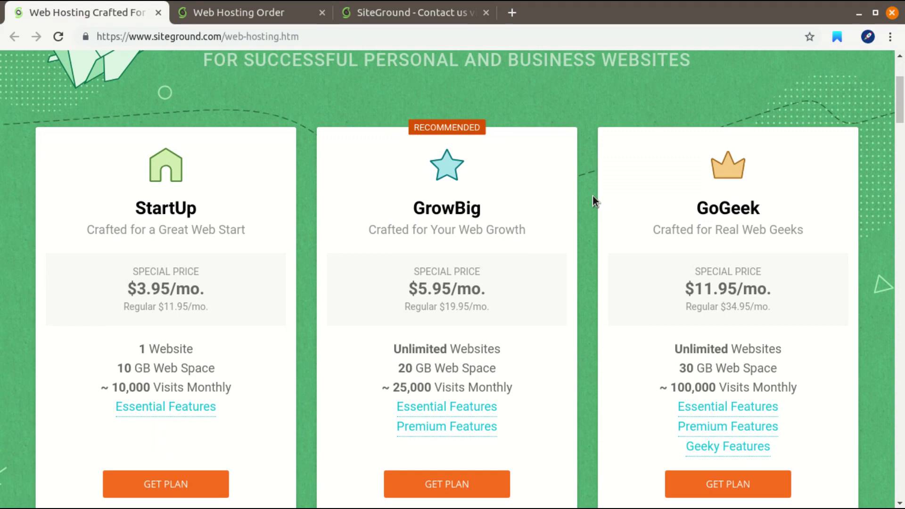
pyautogui.scroll(3, 593, 194)
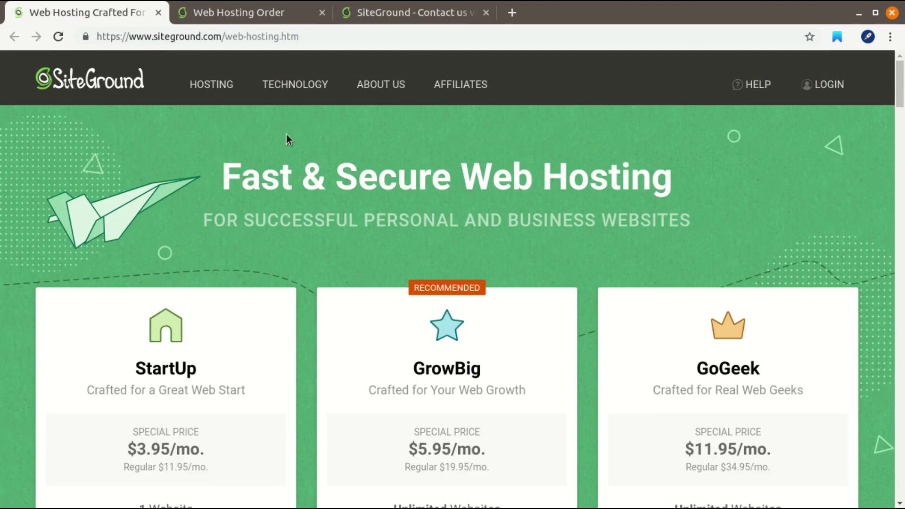
pyautogui.click(254, 12)
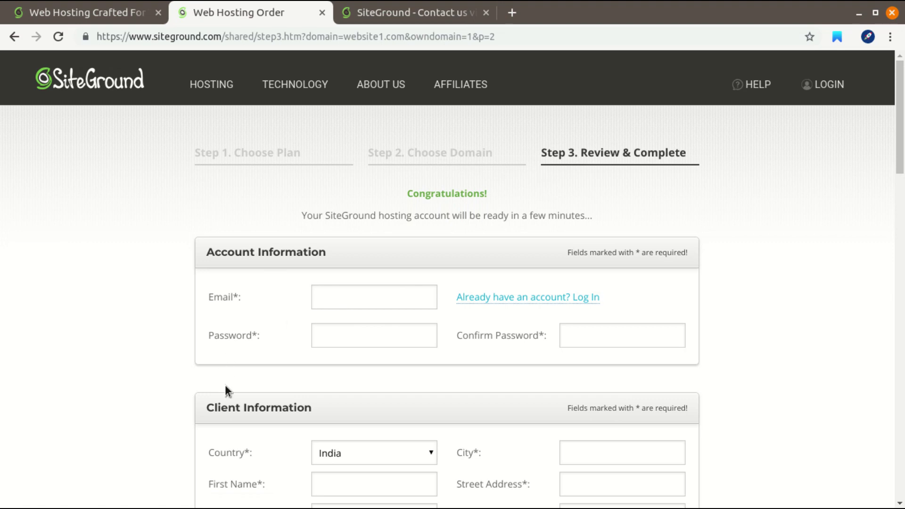
pyautogui.scroll(-2, 225, 391)
pyautogui.scroll(-8, 276, 405)
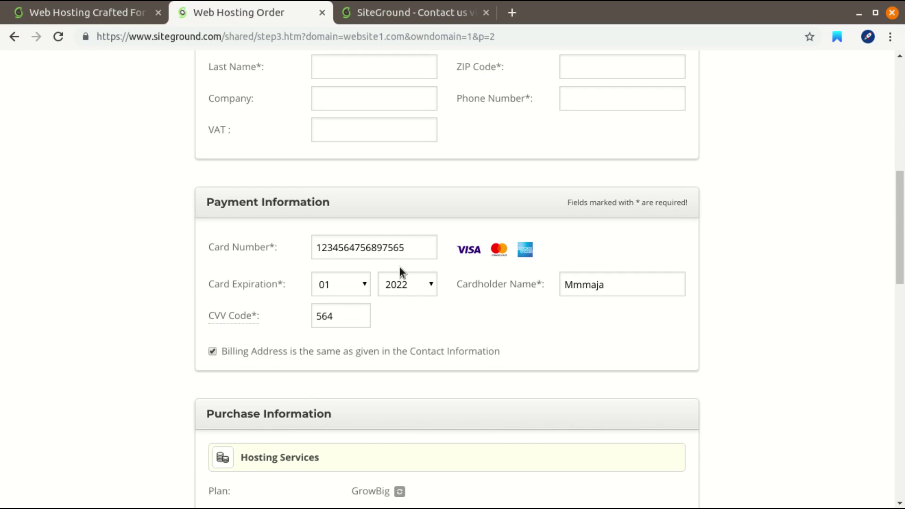
# Step: Select the card number, then delete the extra leading letters of the Cardholder Name
pyautogui.moveTo(414, 247); pyautogui.dragTo(307, 251)
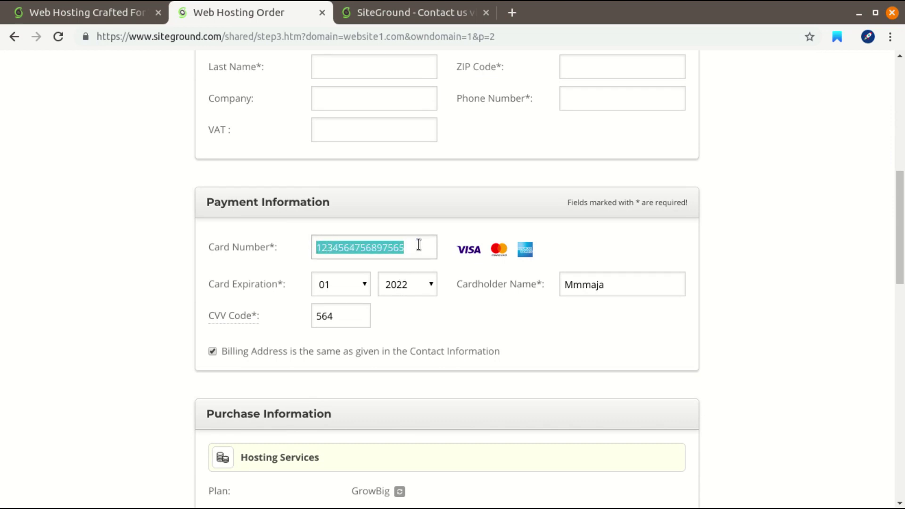
pyautogui.moveTo(418, 244); pyautogui.dragTo(303, 253)
pyautogui.click(622, 284)
pyautogui.moveTo(589, 283); pyautogui.dragTo(521, 290)
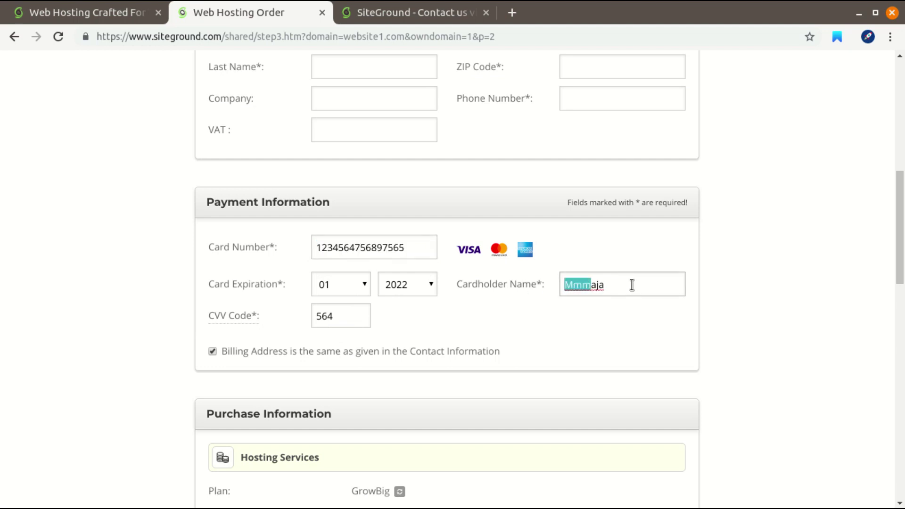
pyautogui.press('BackSpace')
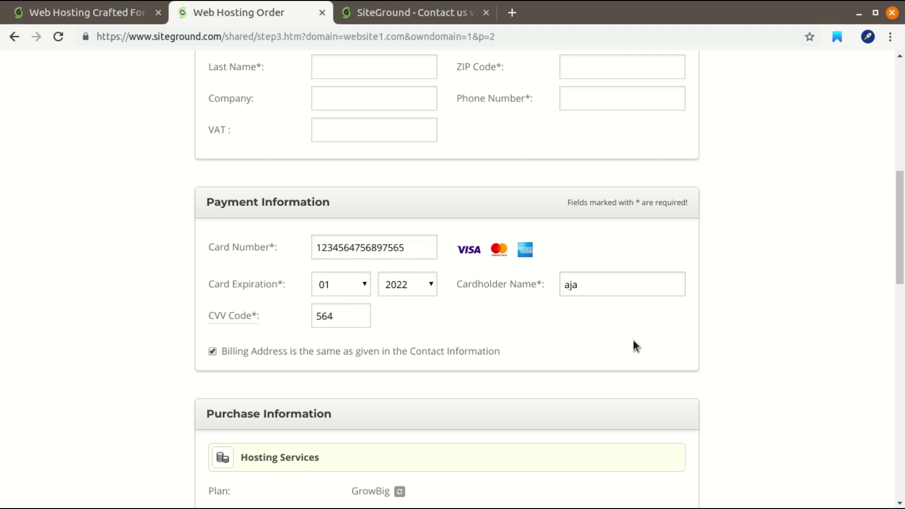
pyautogui.scroll(-3, 633, 340)
pyautogui.scroll(-5, 632, 346)
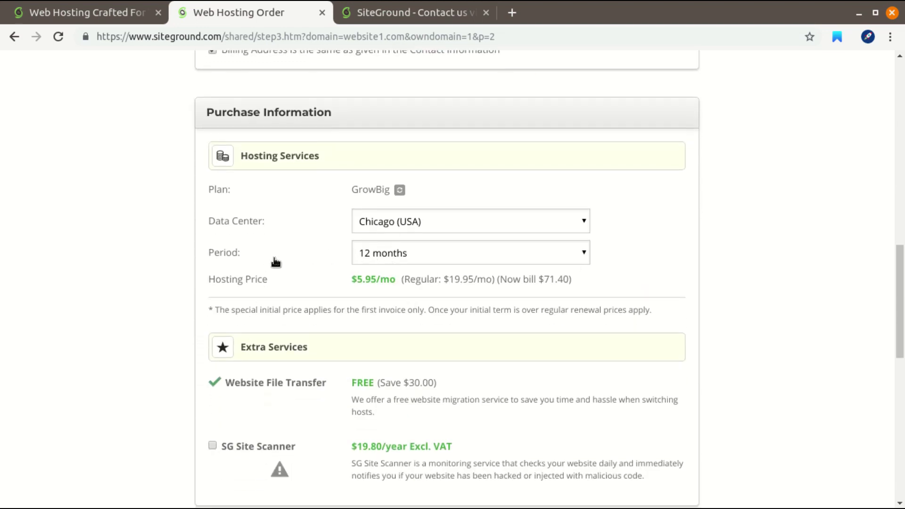
pyautogui.scroll(-3, 418, 259)
pyautogui.scroll(-2, 419, 260)
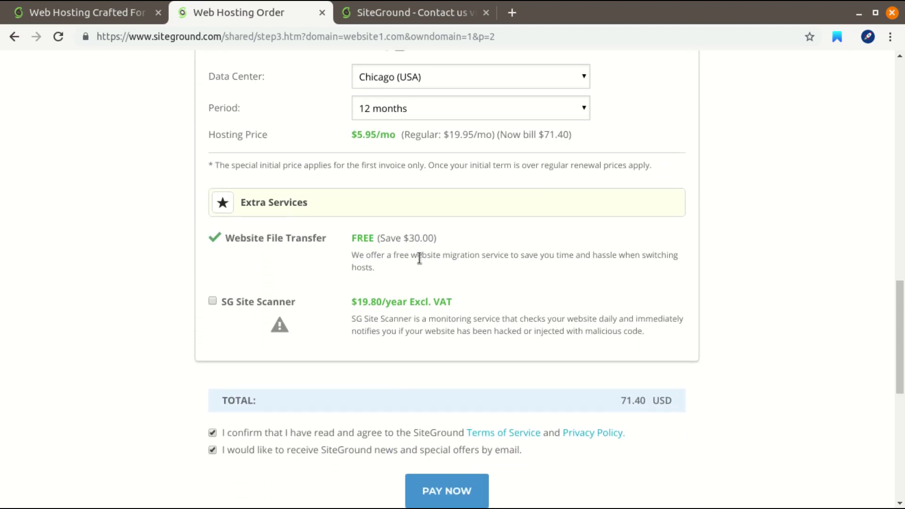
pyautogui.scroll(-3, 418, 259)
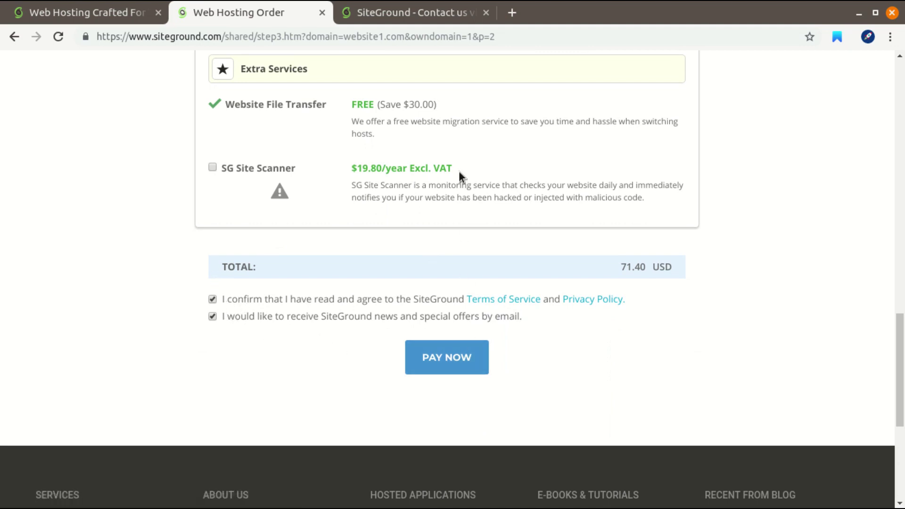
pyautogui.scroll(20, 459, 171)
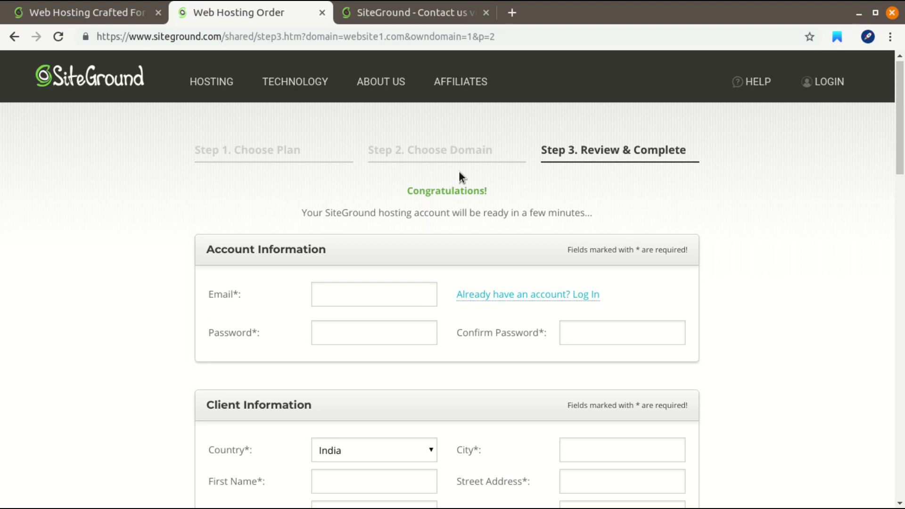
# Step: Open siteground.com/contact_us.htm in a new tab and look over the Technical Support section
pyautogui.moveTo(381, 81)
pyautogui.click(377, 13)
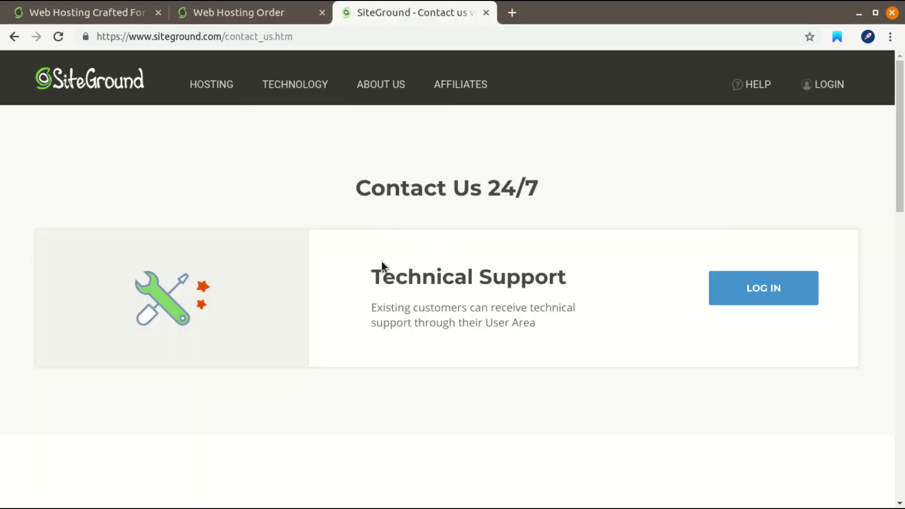
pyautogui.scroll(-4, 382, 266)
pyautogui.scroll(-10, 383, 266)
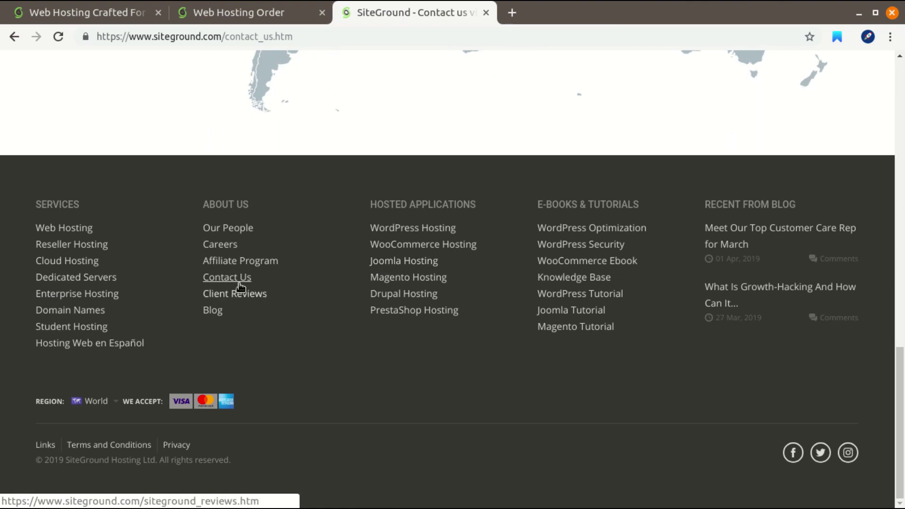
pyautogui.scroll(10, 364, 179)
pyautogui.scroll(5, 364, 178)
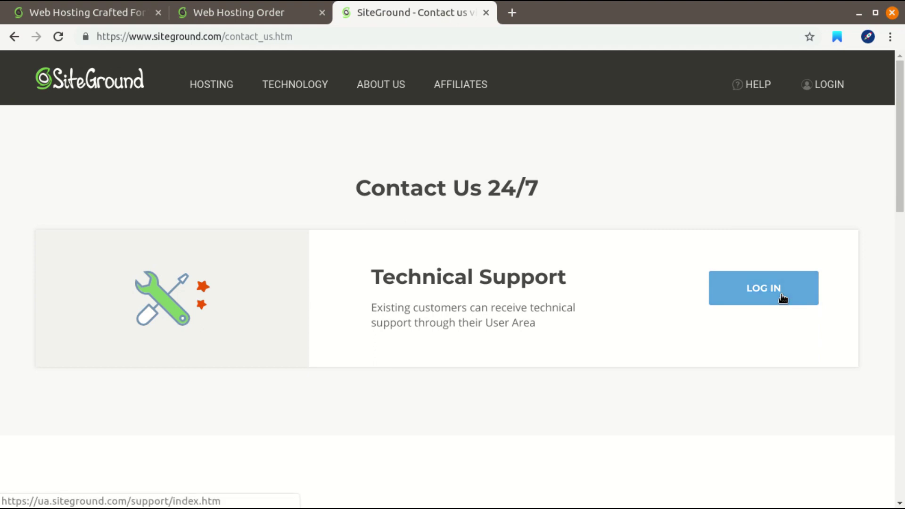
pyautogui.moveTo(566, 326); pyautogui.dragTo(474, 277)
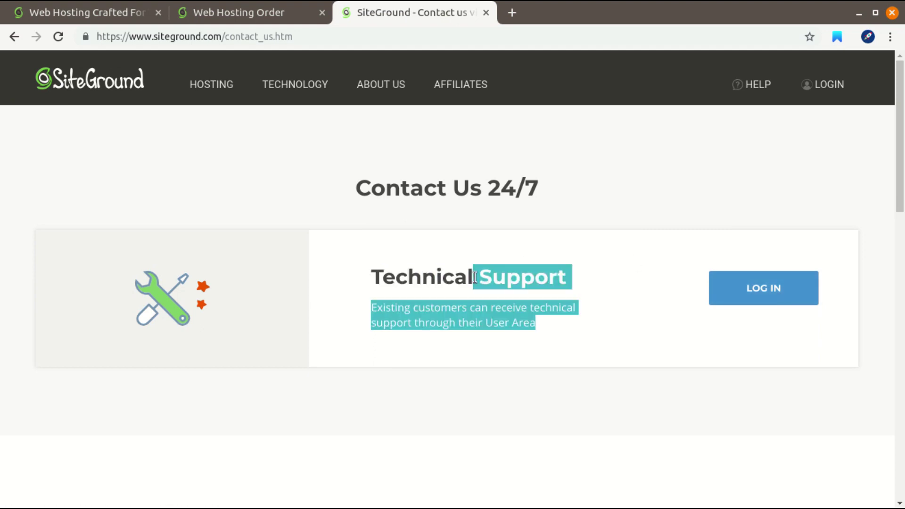
pyautogui.click(447, 278)
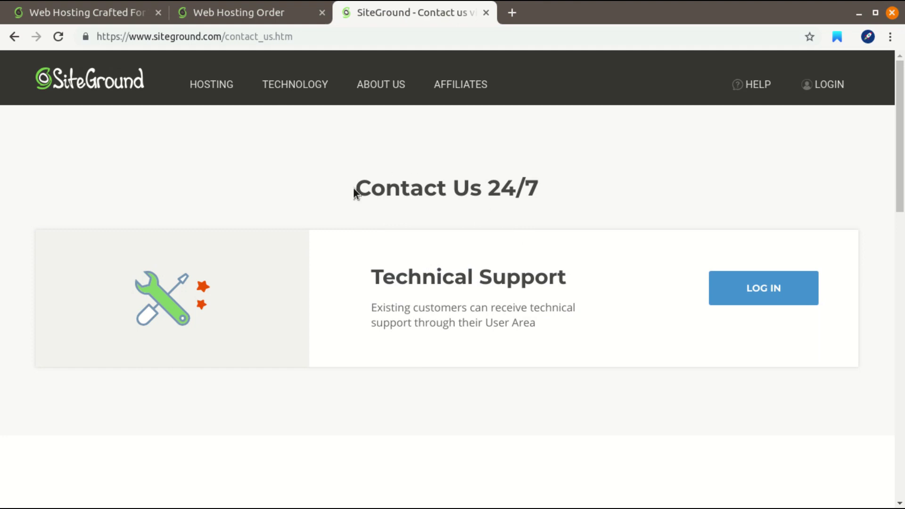
# Step: Copy the contact page URL and load it in a new incognito window
pyautogui.click(309, 37)
pyautogui.hotkey('ctrl', 'c')
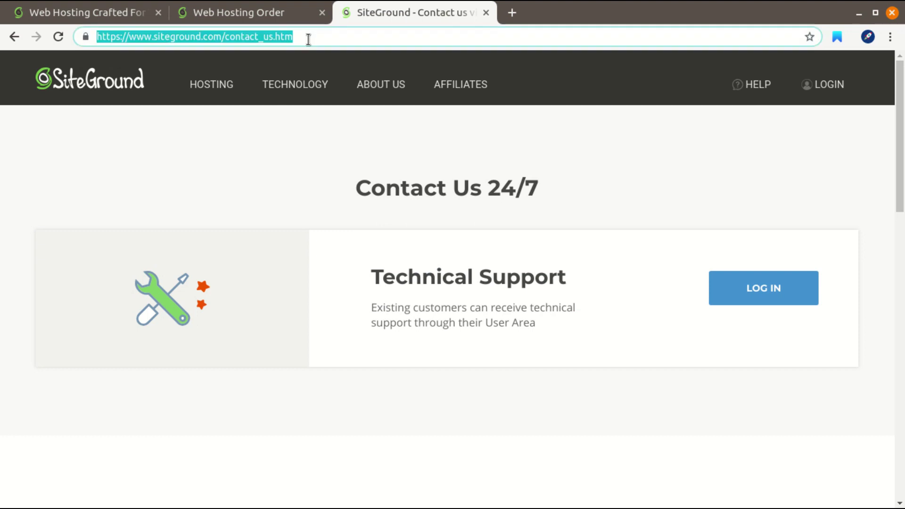
pyautogui.hotkey('ctrl', 'shift', 'n')
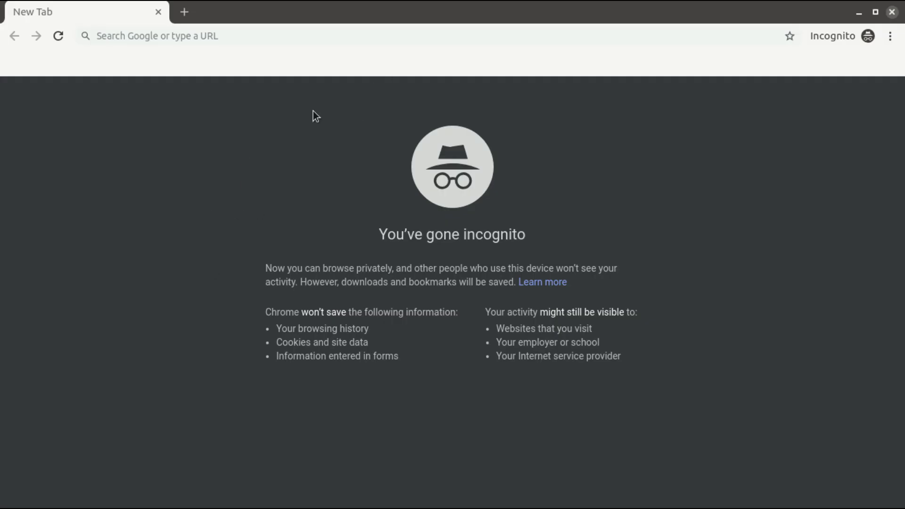
pyautogui.click(299, 36)
pyautogui.hotkey('ctrl', 'v')
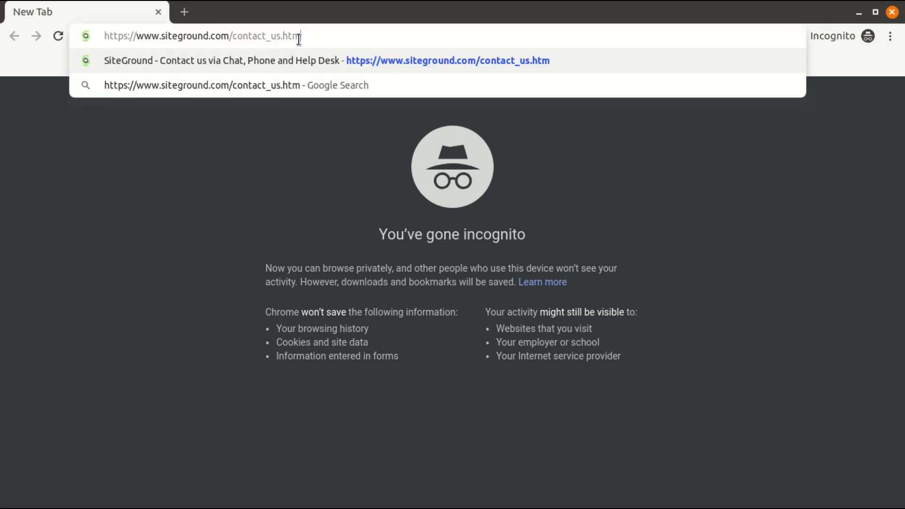
pyautogui.press('Return')
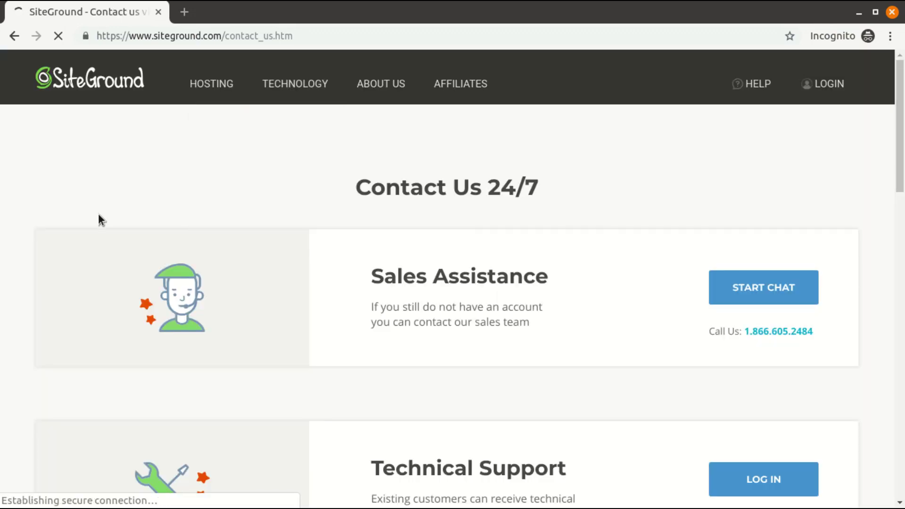
# Step: Review the Sales Assistance section and start a chat with the sales team
pyautogui.scroll(-2, 203, 198)
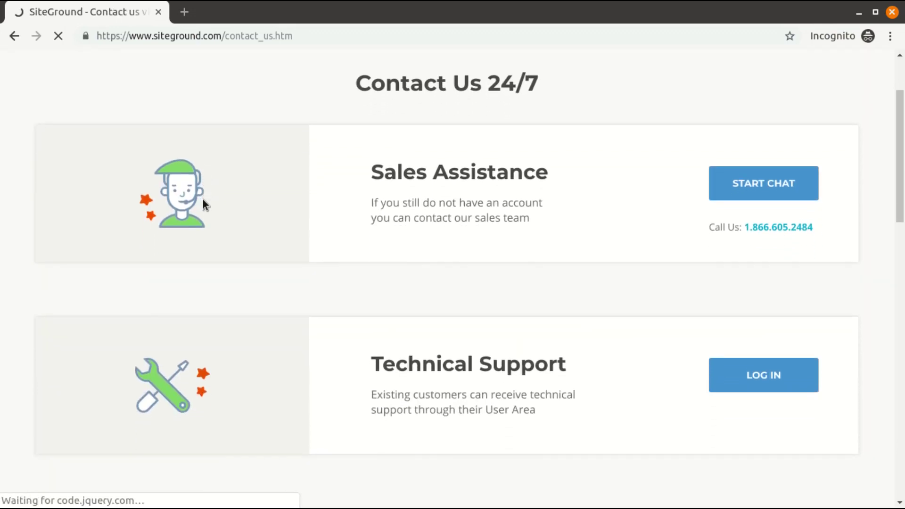
pyautogui.scroll(2, 443, 182)
pyautogui.moveTo(532, 325); pyautogui.dragTo(412, 286)
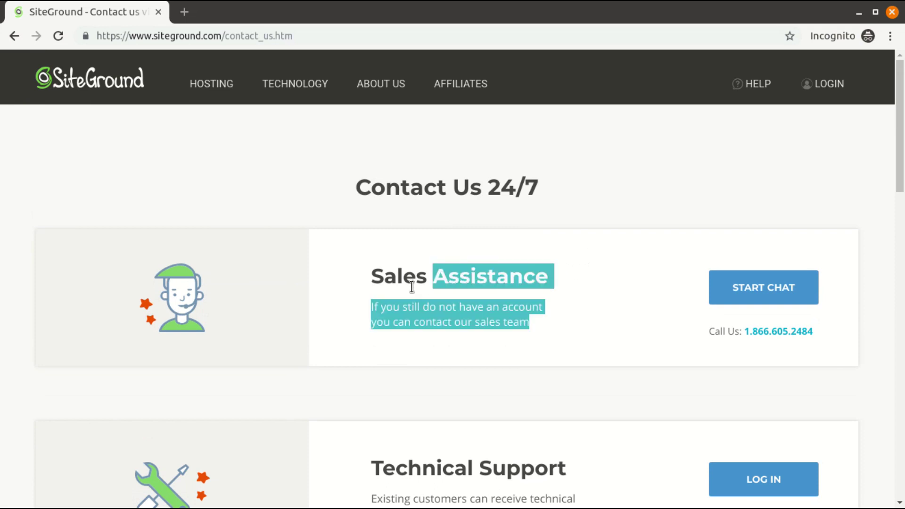
pyautogui.click(367, 282)
pyautogui.tripleClick(368, 277)
pyautogui.click(625, 264)
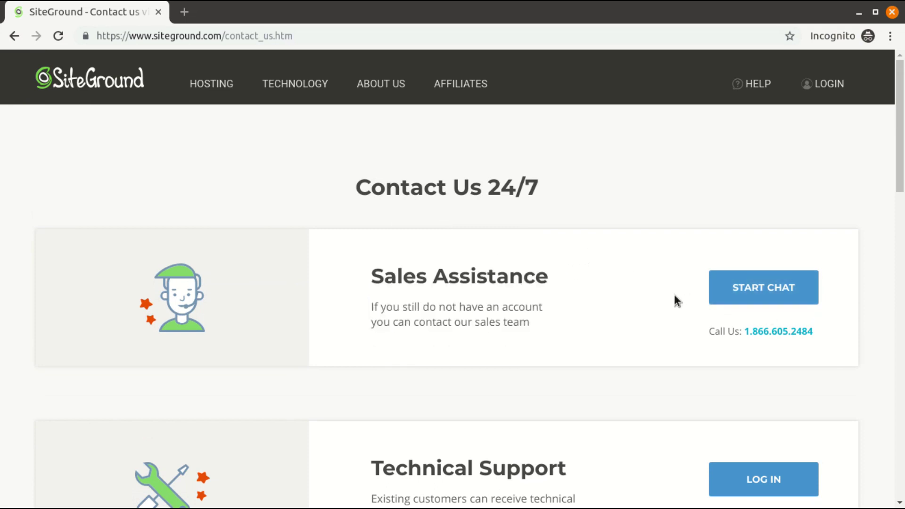
pyautogui.click(751, 289)
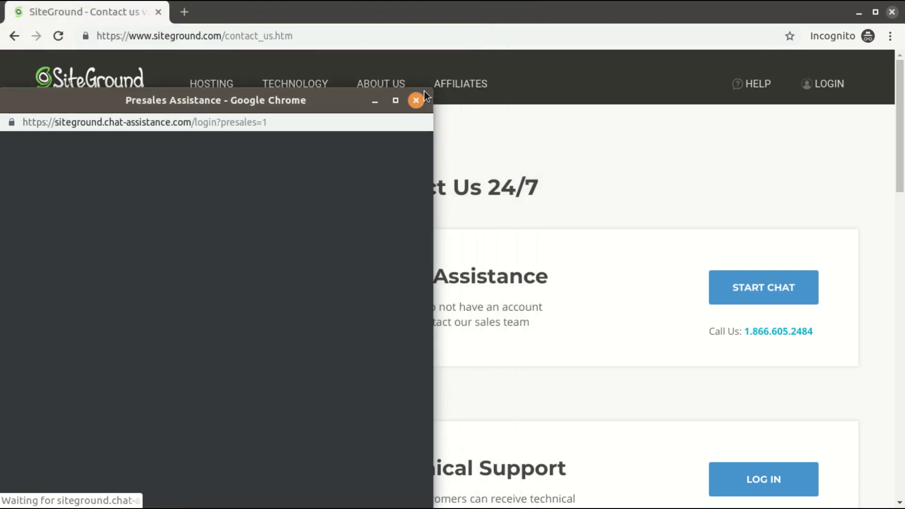
# Step: Center the Presales Assistance popup, try its Name, Email and Question fields, then close it unsent
pyautogui.moveTo(331, 100); pyautogui.dragTo(457, 47)
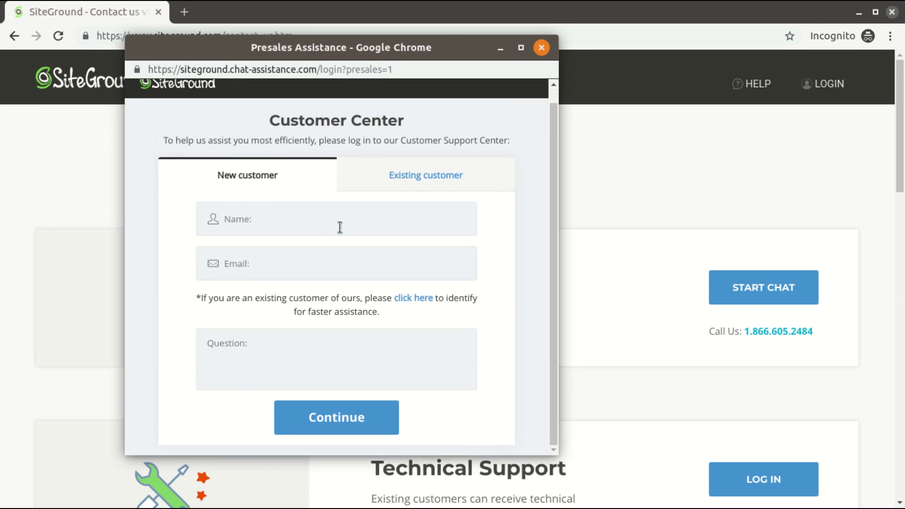
pyautogui.click(340, 228)
pyautogui.click(300, 260)
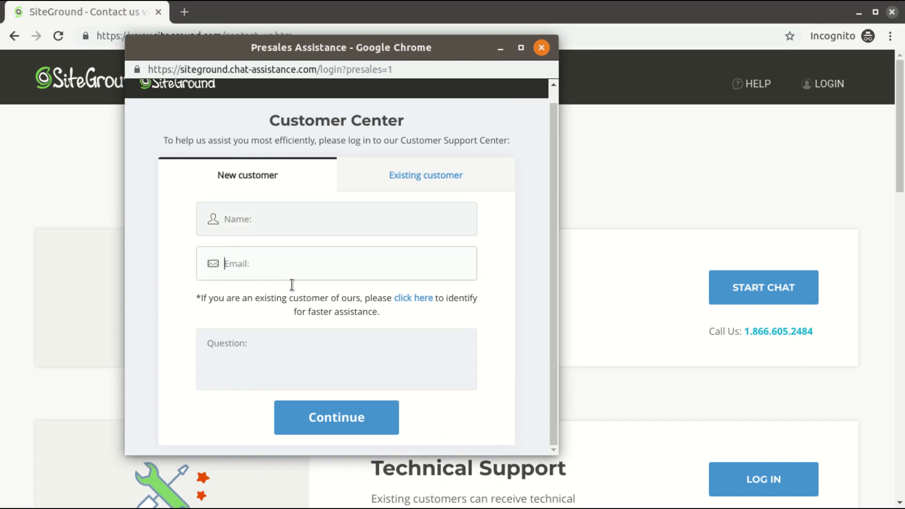
pyautogui.click(290, 364)
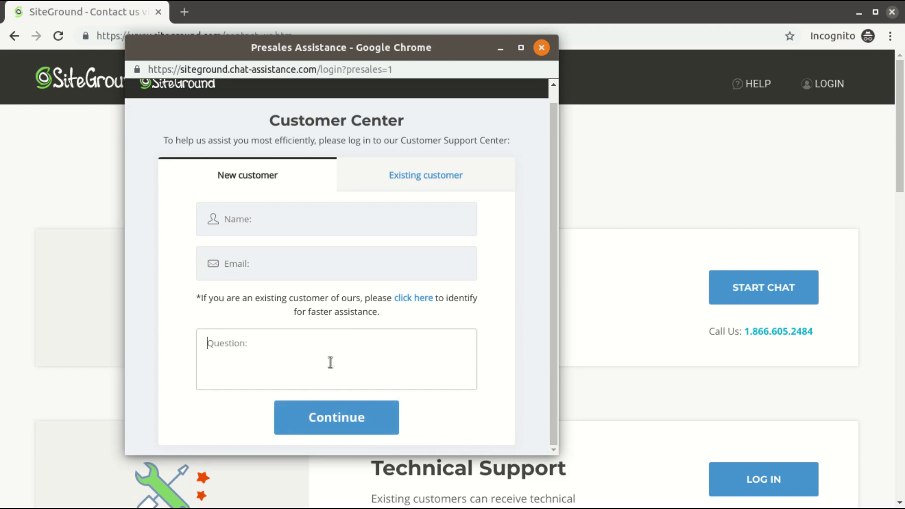
pyautogui.scroll(1, 460, 236)
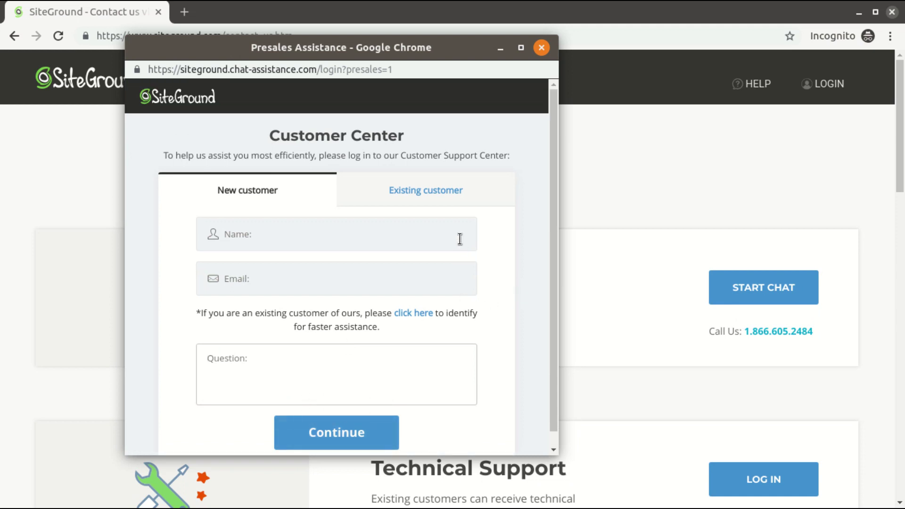
pyautogui.click(542, 48)
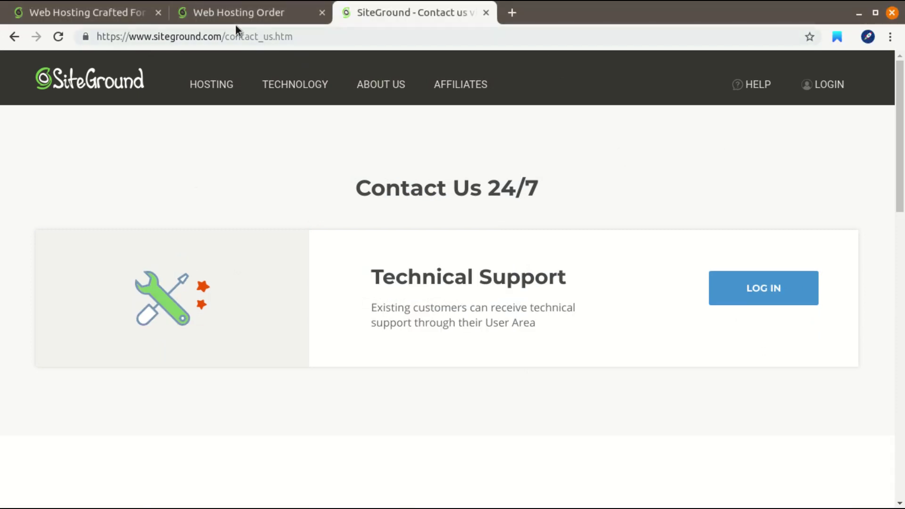
# Step: Go back to the Web Hosting Order tab and place the cursor in the Account Information Email field
pyautogui.click(232, 12)
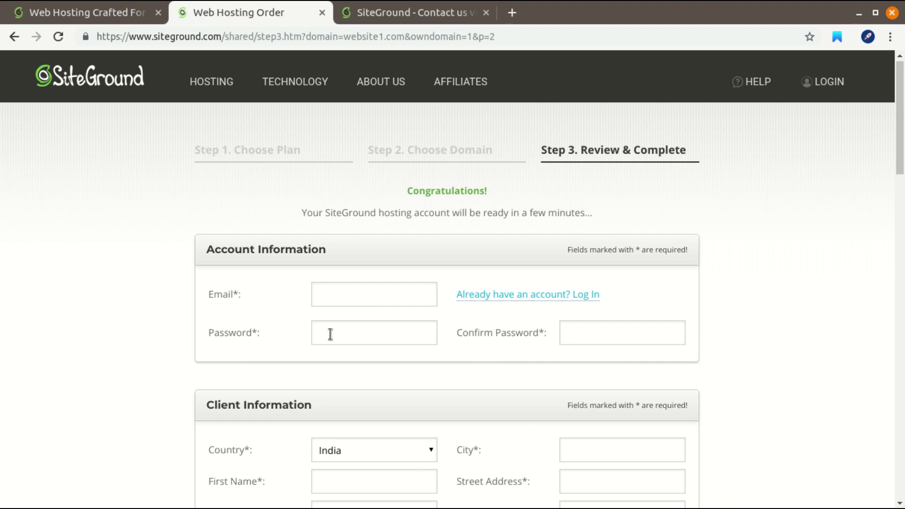
pyautogui.click(340, 291)
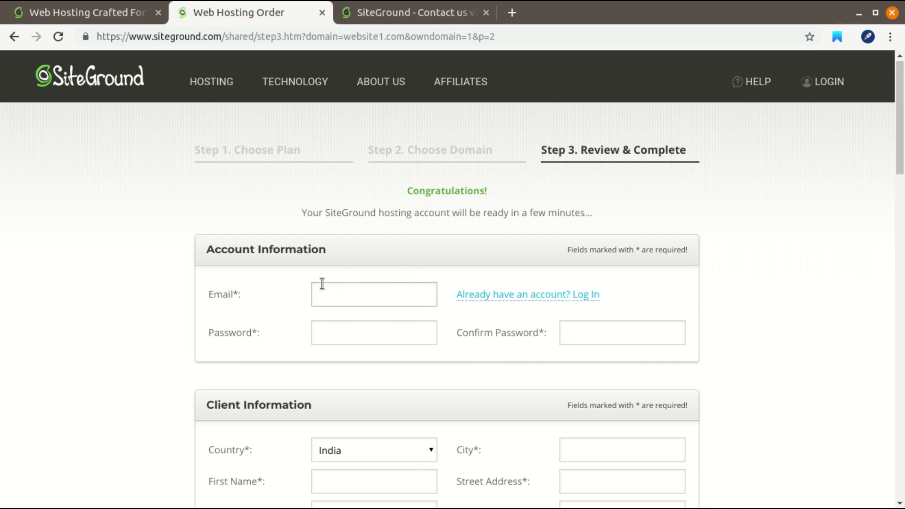